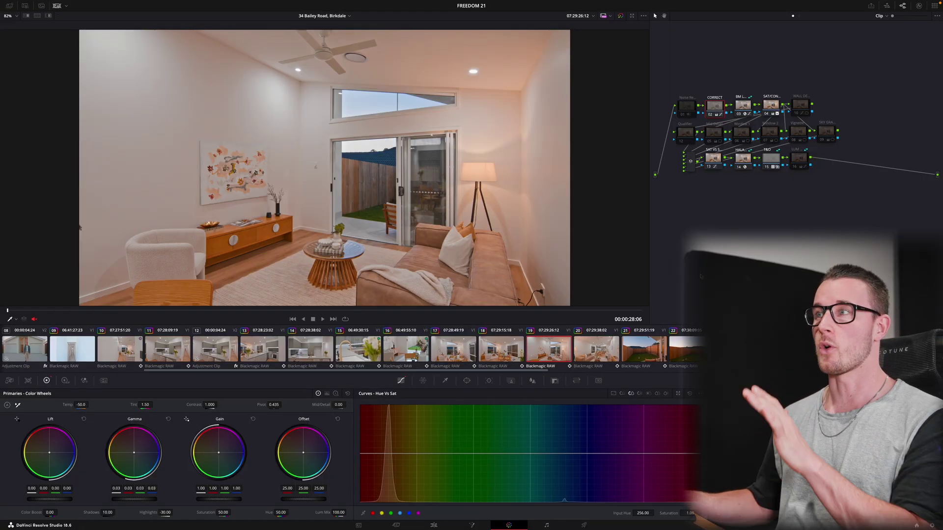
# Step: Load dining-room clip 18 from the Color page clip strip into the viewer
pyautogui.click(504, 347)
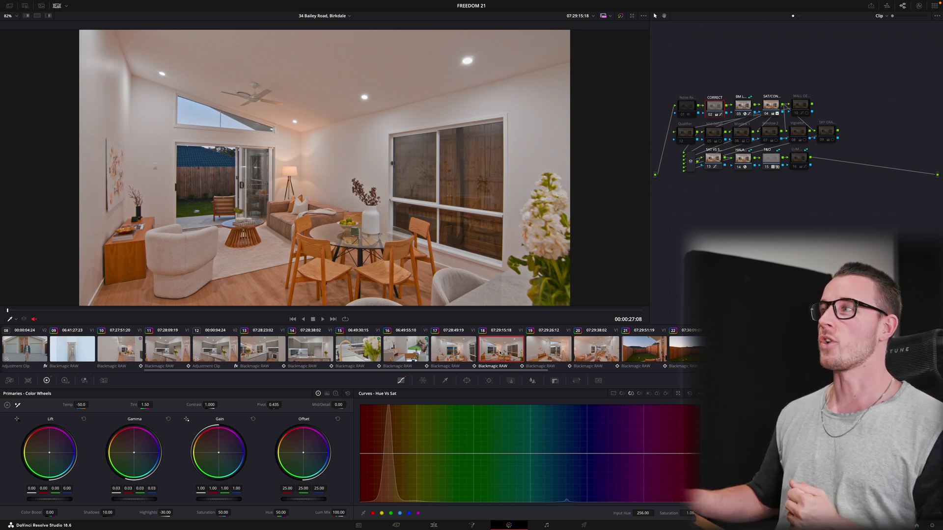
# Step: Inspect node 13's adjustments, check the CORRECT node's primaries, then reselect node 13
pyautogui.click(715, 159)
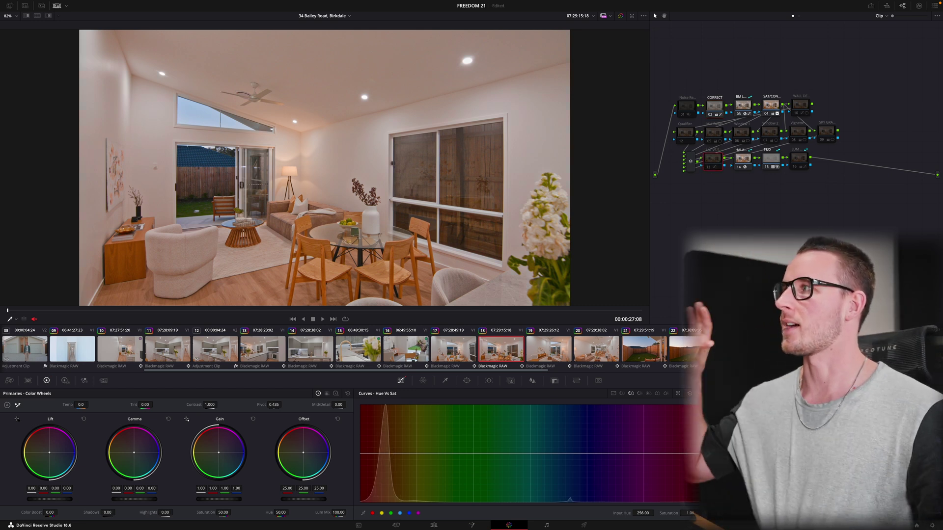
pyautogui.click(719, 109)
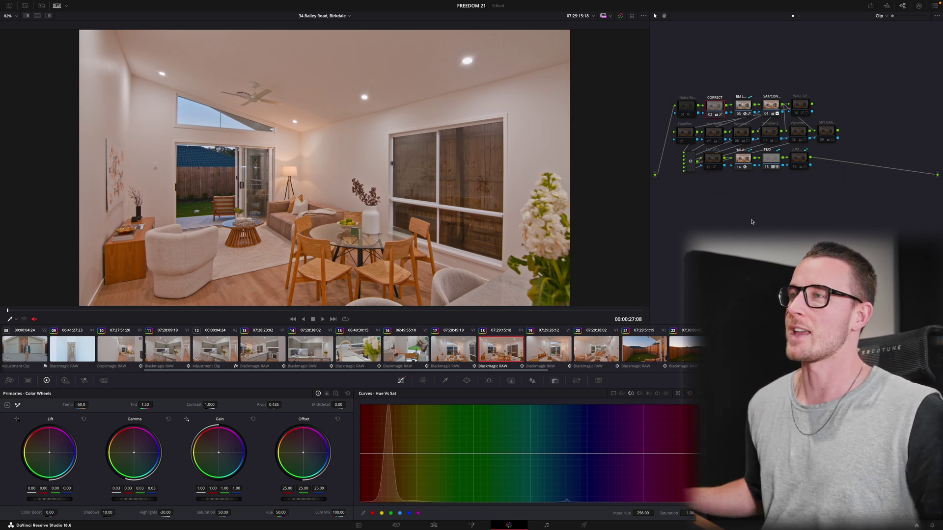
pyautogui.click(713, 160)
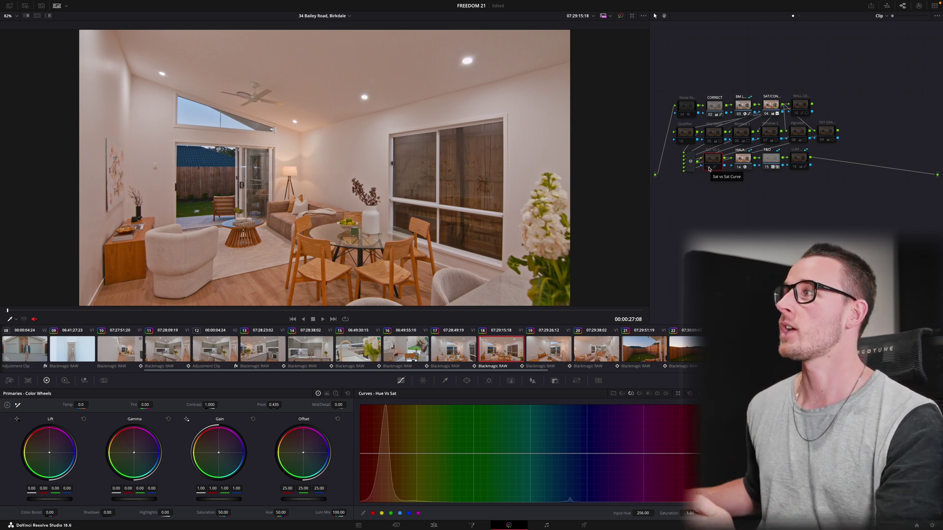
# Step: Toggle the Sat vs Sat node 13 on and off to compare, leaving it enabled
pyautogui.click(708, 167)
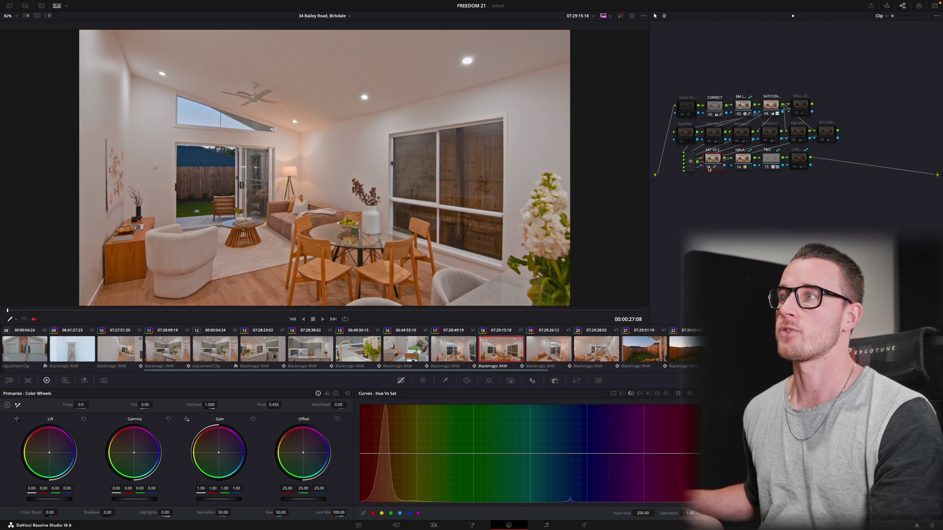
pyautogui.click(709, 168)
pyautogui.click(709, 168)
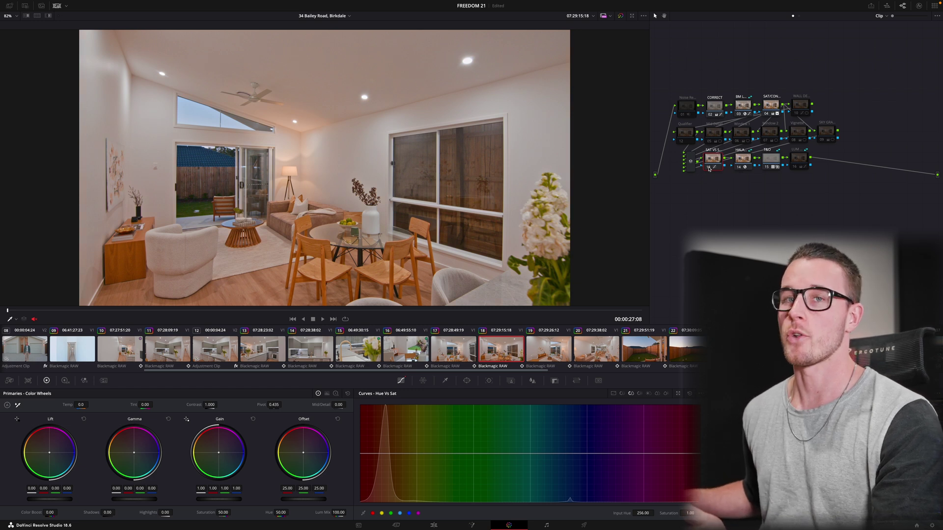
pyautogui.click(709, 168)
pyautogui.click(709, 167)
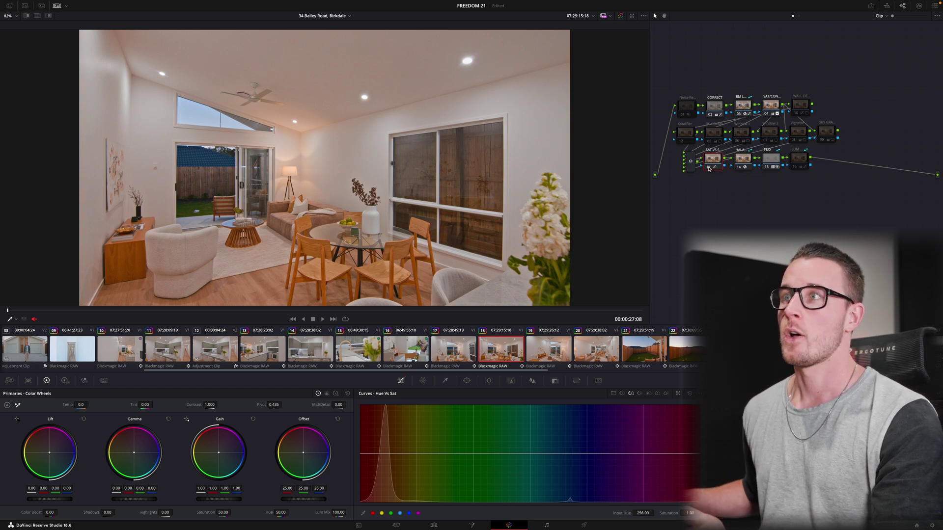
pyautogui.click(709, 168)
pyautogui.click(708, 168)
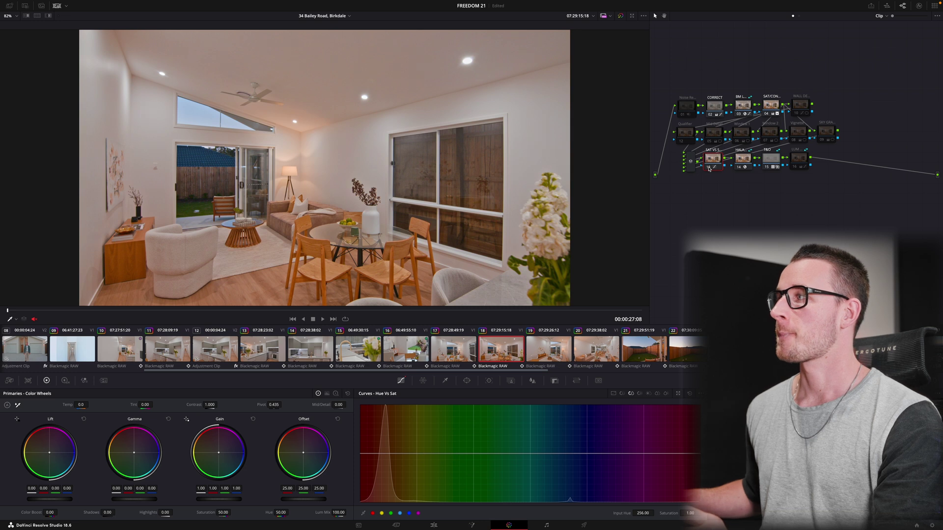
# Step: On node 13's Sat vs Sat curve, drag the low point to input 0.20 and delete the lower-left point
pyautogui.click(657, 395)
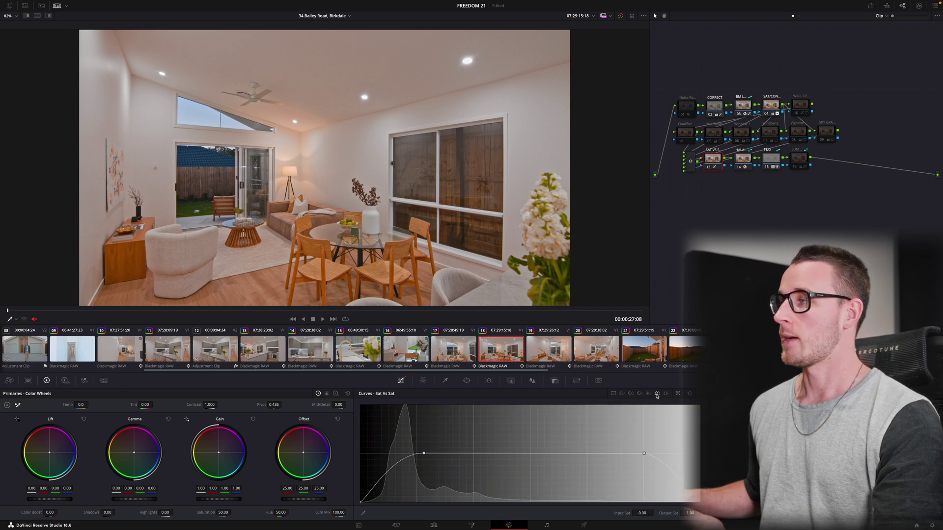
pyautogui.click(690, 394)
pyautogui.hotkey('ctrl', 'z')
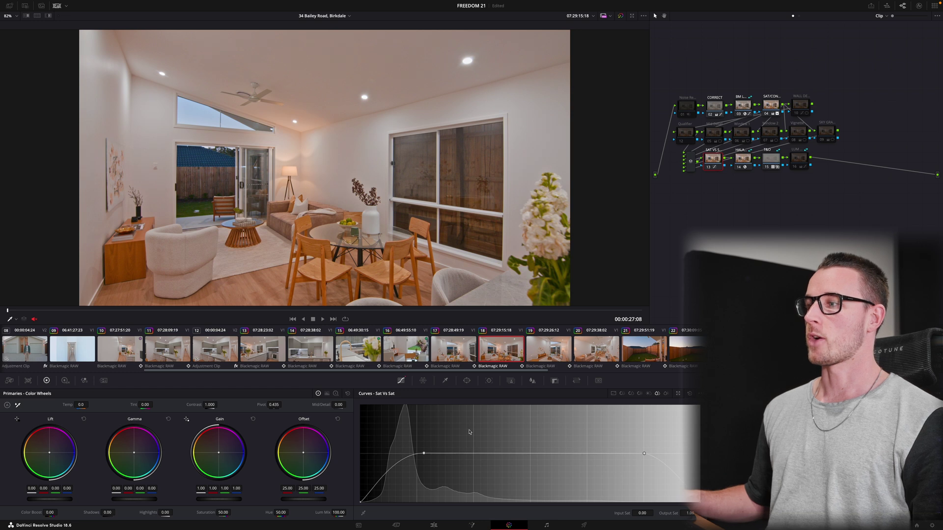
pyautogui.moveTo(420, 453); pyautogui.dragTo(404, 480)
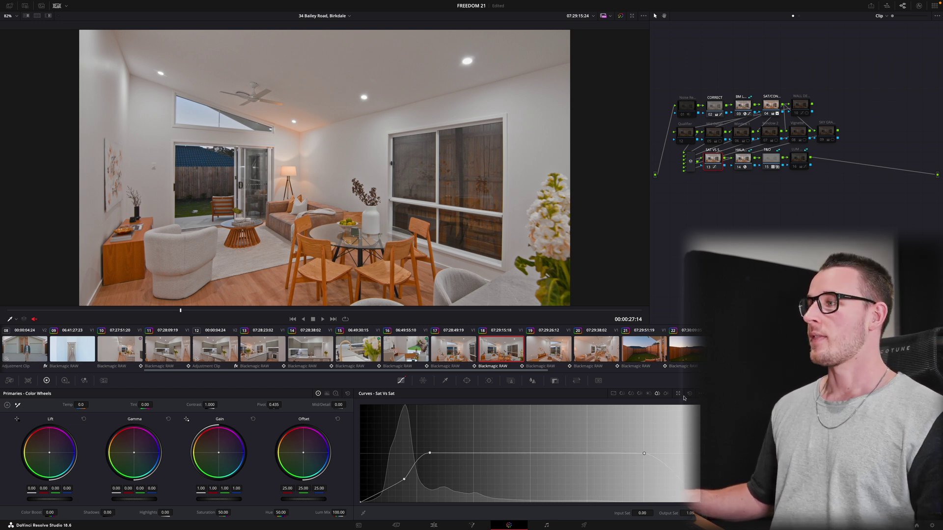
pyautogui.rightClick(404, 479)
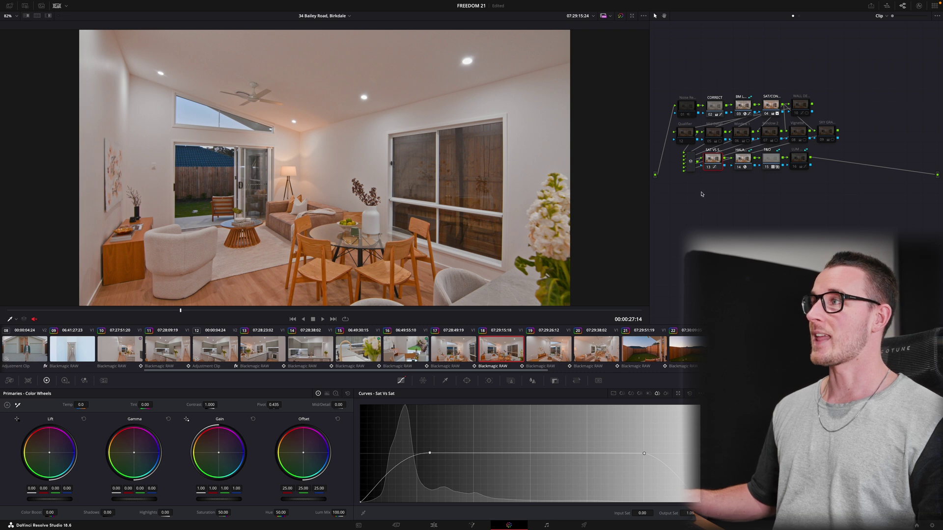
pyautogui.click(800, 105)
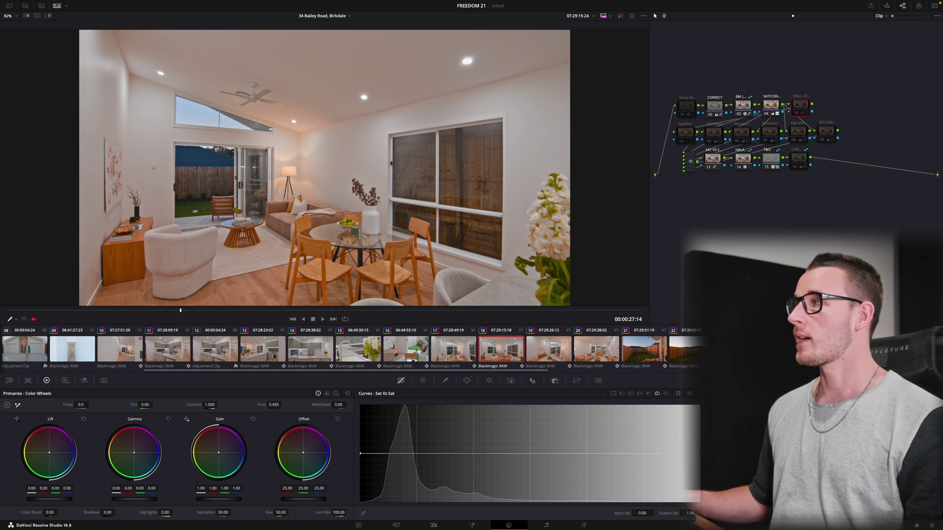
# Step: Add a low Sat vs Sat point on node 13 pulled down to 0.43, then select WALL DESAT
pyautogui.click(718, 158)
pyautogui.moveTo(392, 473); pyautogui.dragTo(399, 483)
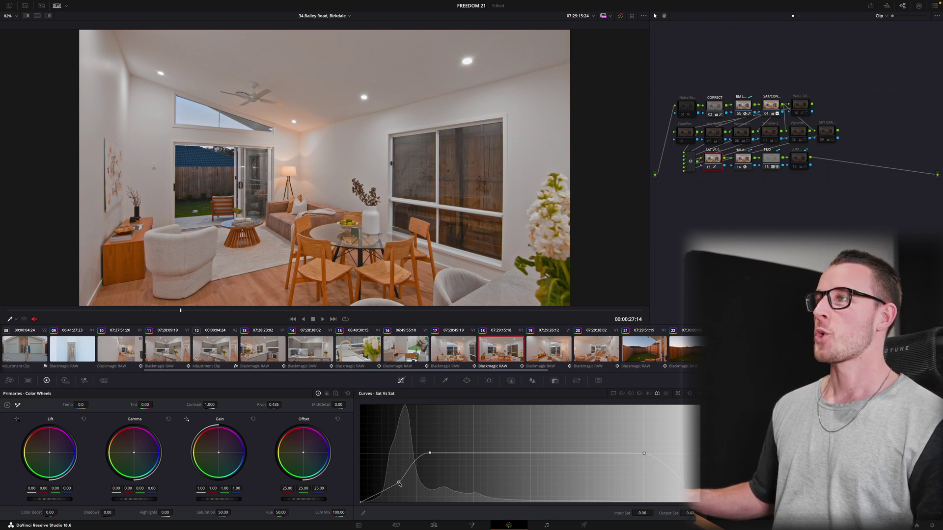
pyautogui.click(799, 104)
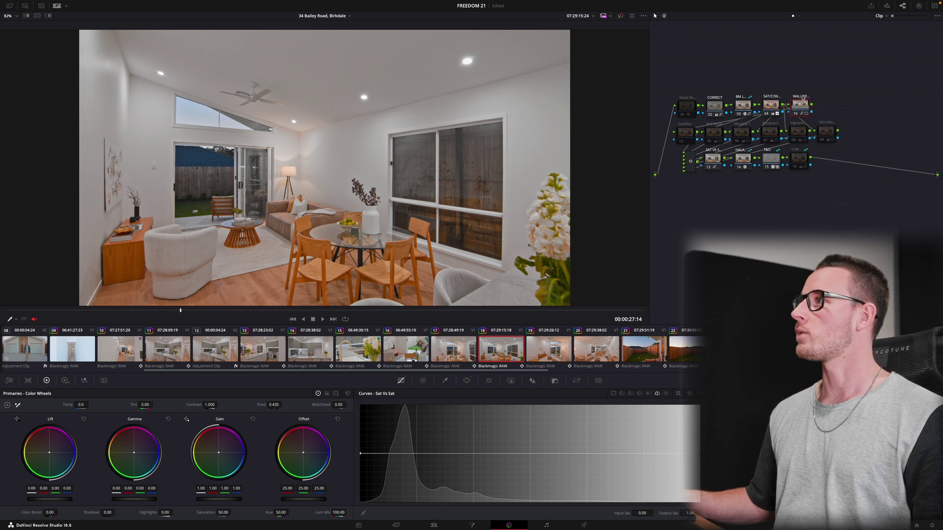
pyautogui.rightClick(802, 98)
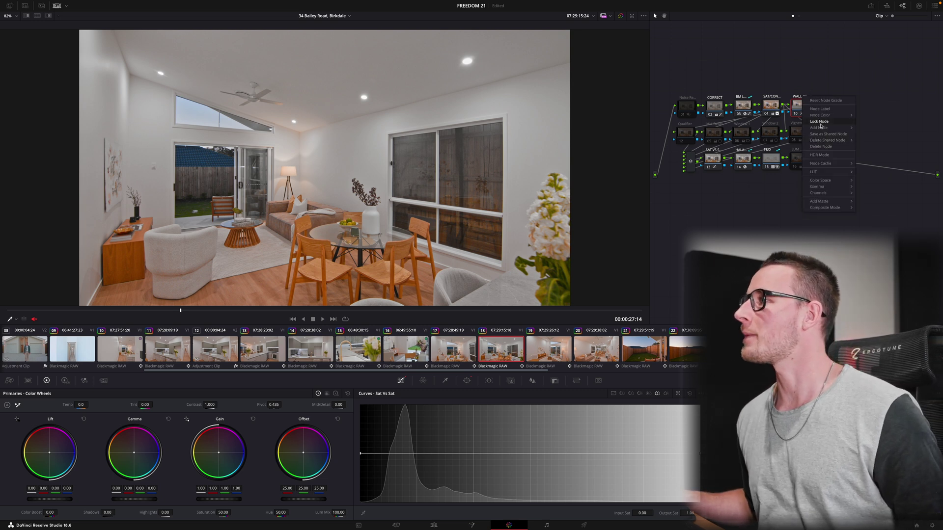
pyautogui.click(806, 100)
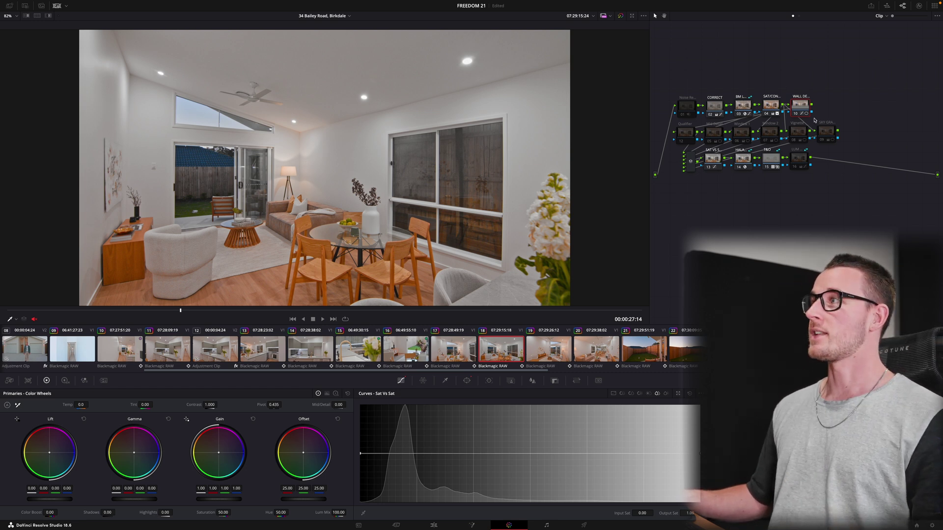
# Step: Toggle the WALL DESAT node off and on to compare the walls, leaving it on
pyautogui.click(796, 114)
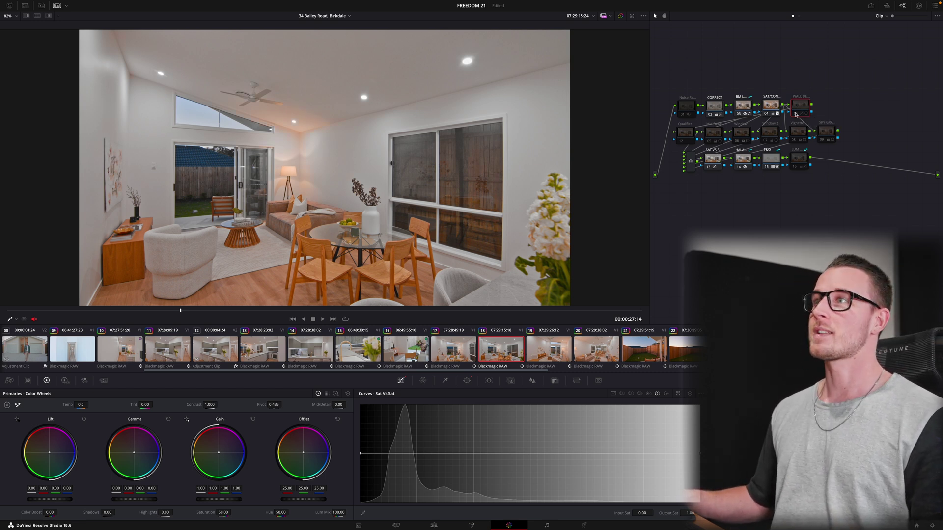
pyautogui.click(796, 114)
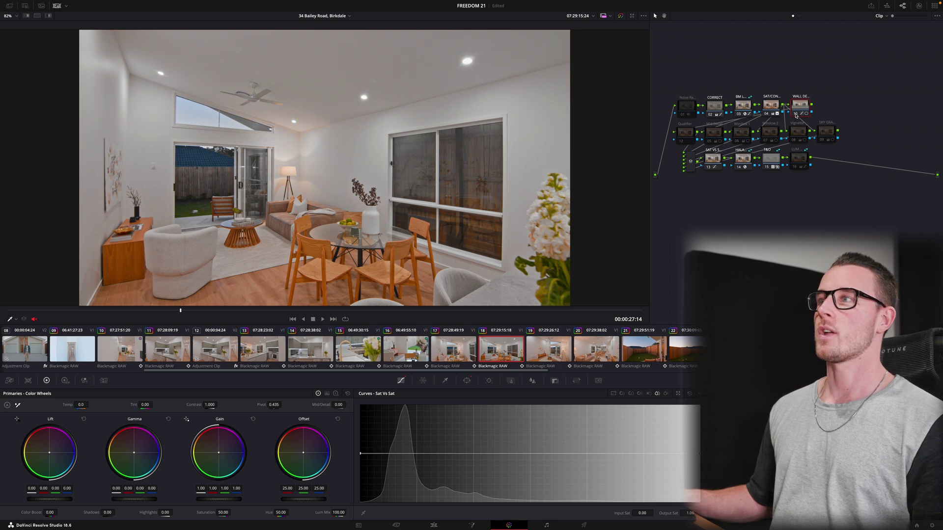
pyautogui.click(796, 114)
pyautogui.click(796, 114)
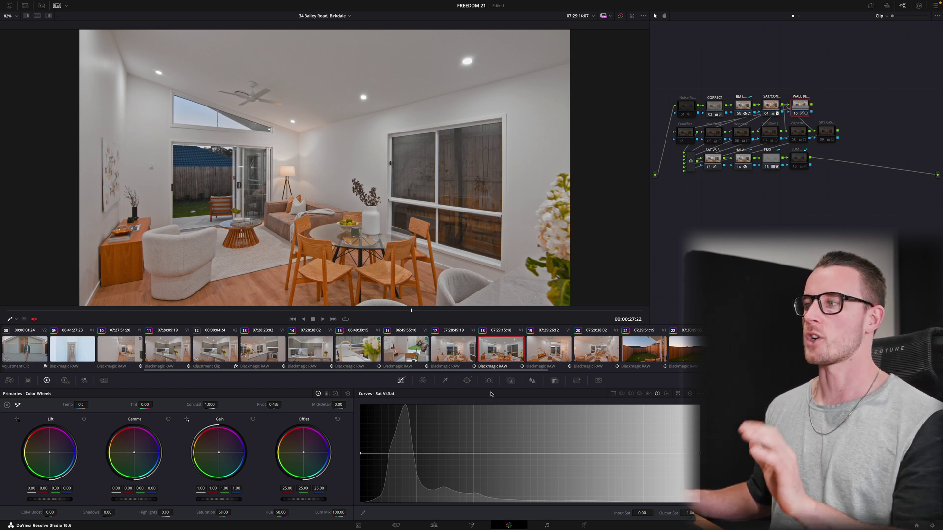
# Step: Toggle WALL DESAT's circular window off and back on, then nudge it slightly up and left
pyautogui.click(468, 382)
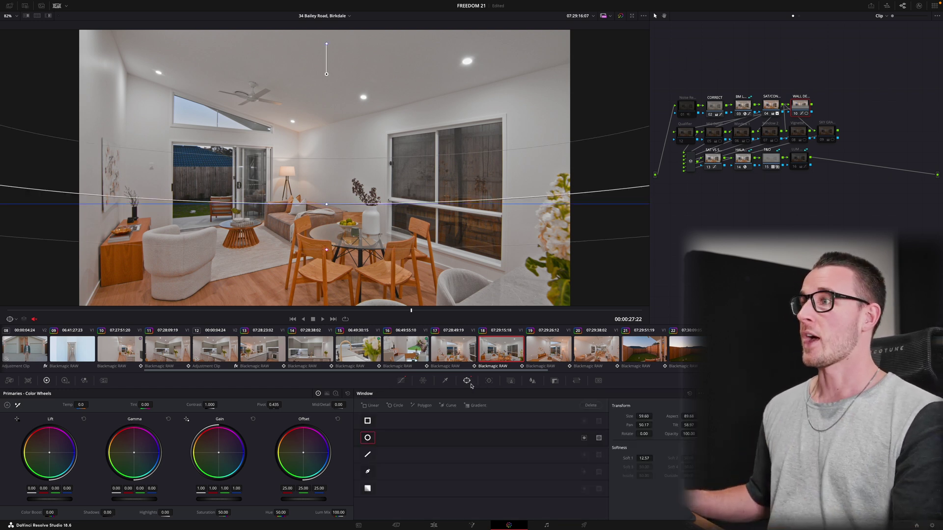
pyautogui.click(369, 438)
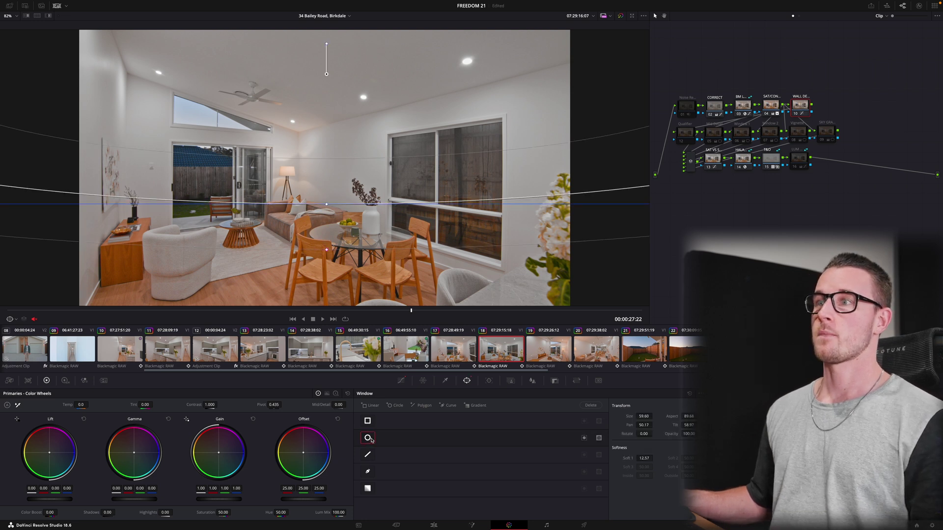
pyautogui.click(370, 439)
pyautogui.click(369, 438)
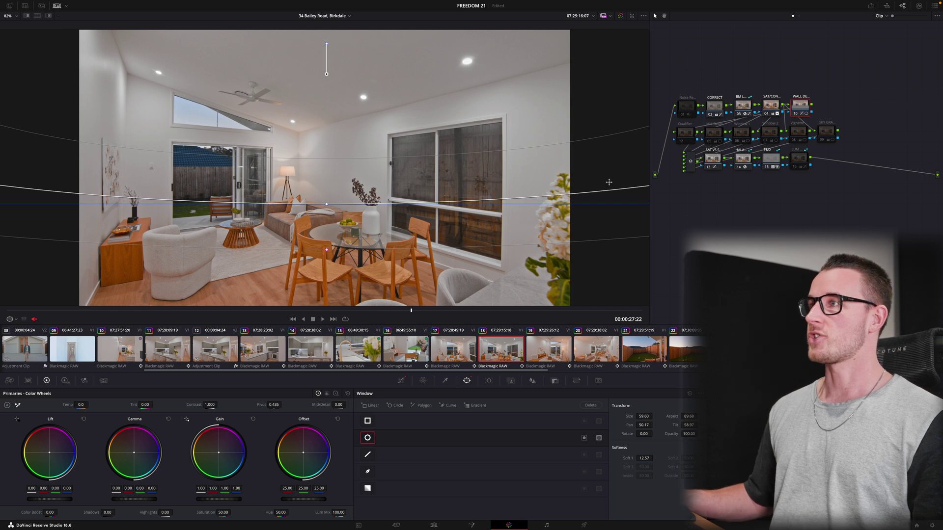
pyautogui.moveTo(506, 156); pyautogui.dragTo(502, 146)
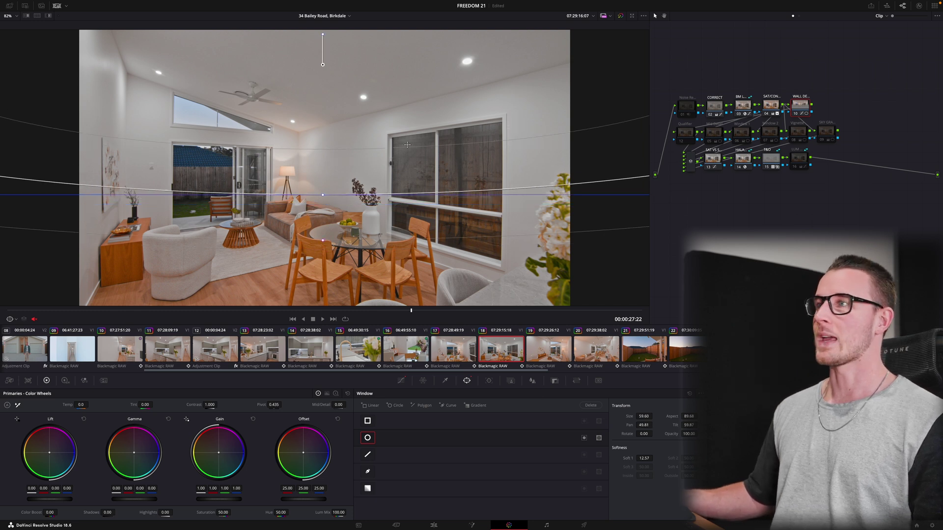
# Step: On the Hue vs Sat curve, pull the red control point far down after briefly boosting it
pyautogui.click(400, 380)
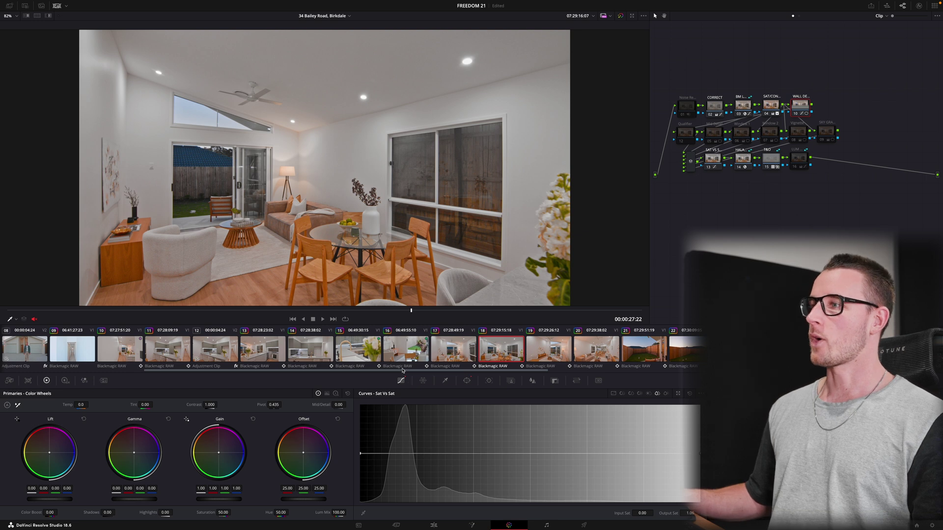
pyautogui.click(633, 393)
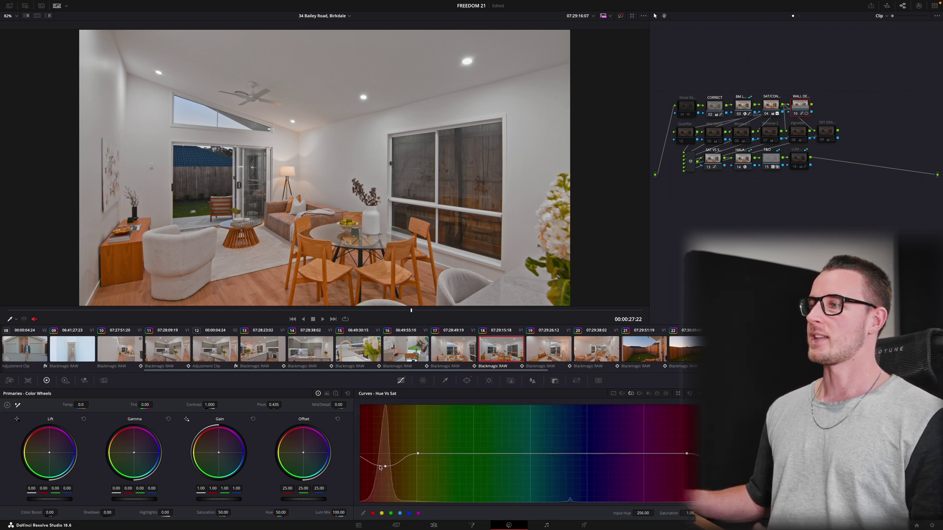
pyautogui.moveTo(385, 467); pyautogui.dragTo(383, 405)
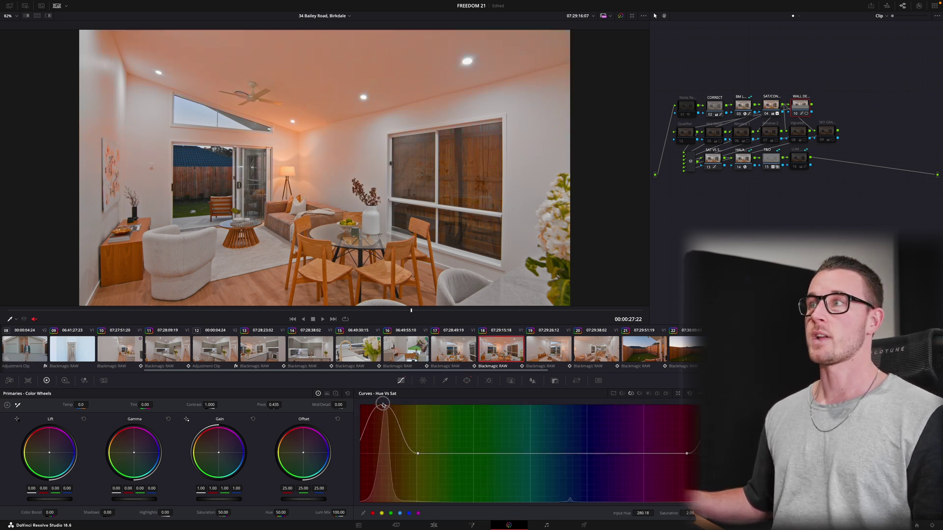
pyautogui.click(466, 381)
pyautogui.click(401, 381)
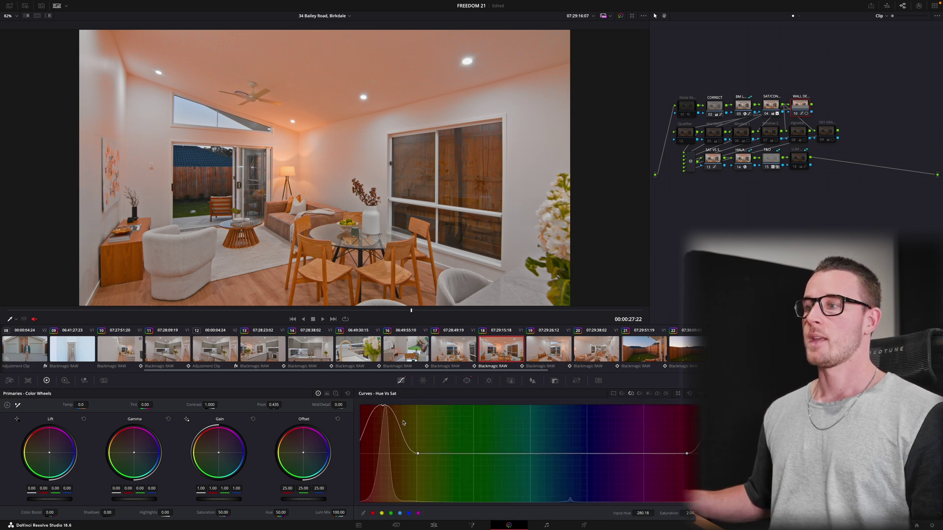
pyautogui.moveTo(384, 406); pyautogui.dragTo(381, 499)
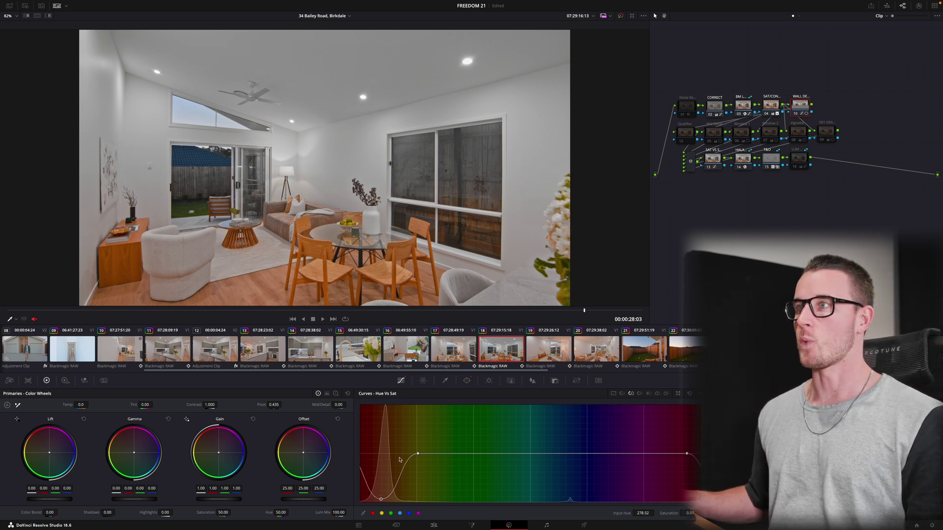
# Step: Undo the extreme red desaturation so the Hue vs Sat curve dips only gently
pyautogui.hotkey('ctrl', 'z')
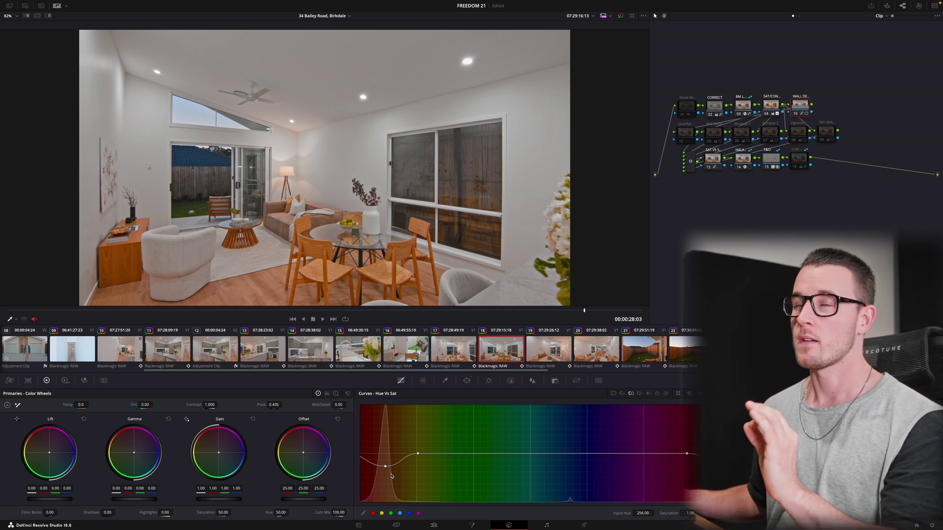
pyautogui.click(715, 105)
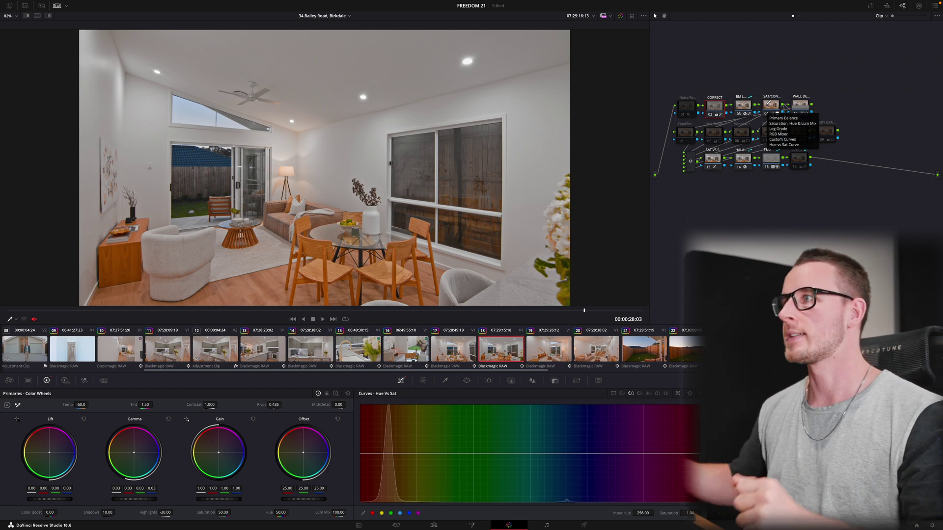
pyautogui.click(10, 381)
pyautogui.click(55, 416)
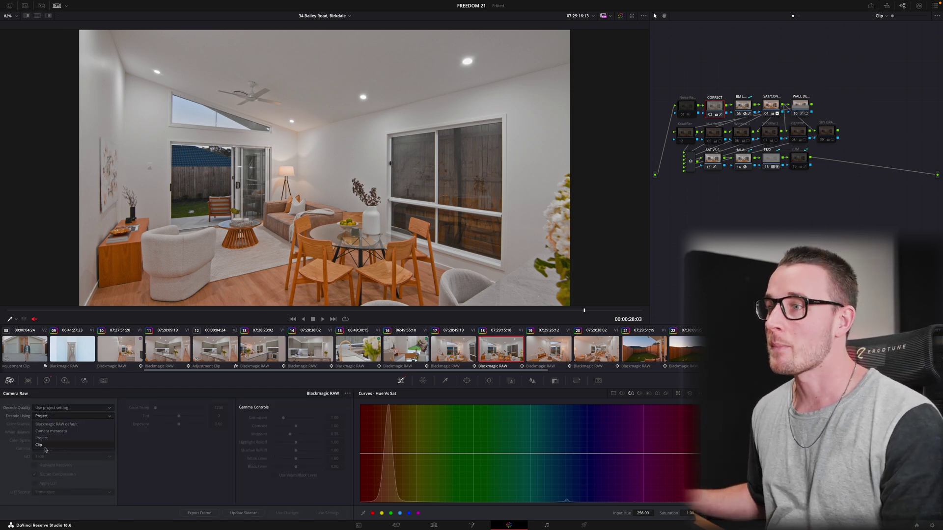
pyautogui.click(44, 449)
pyautogui.click(172, 408)
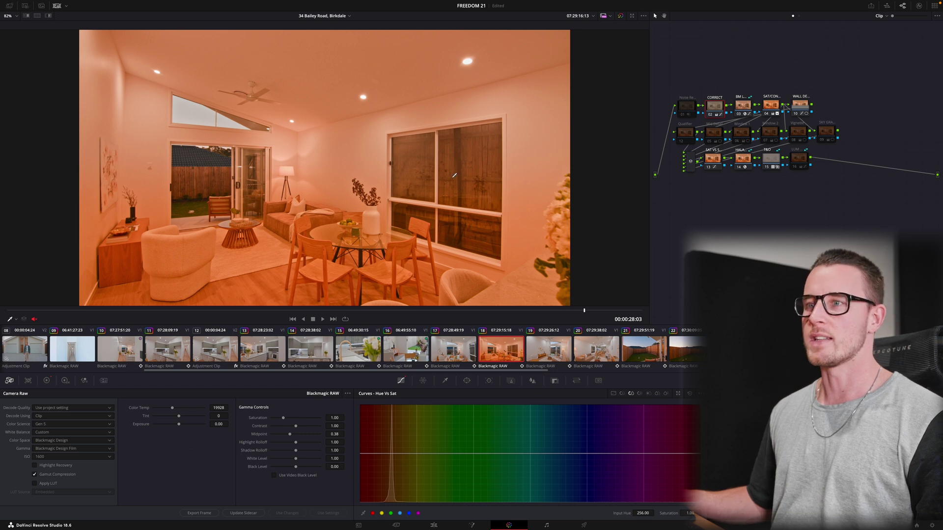
pyautogui.hotkey('ctrl', 'z')
pyautogui.click(46, 380)
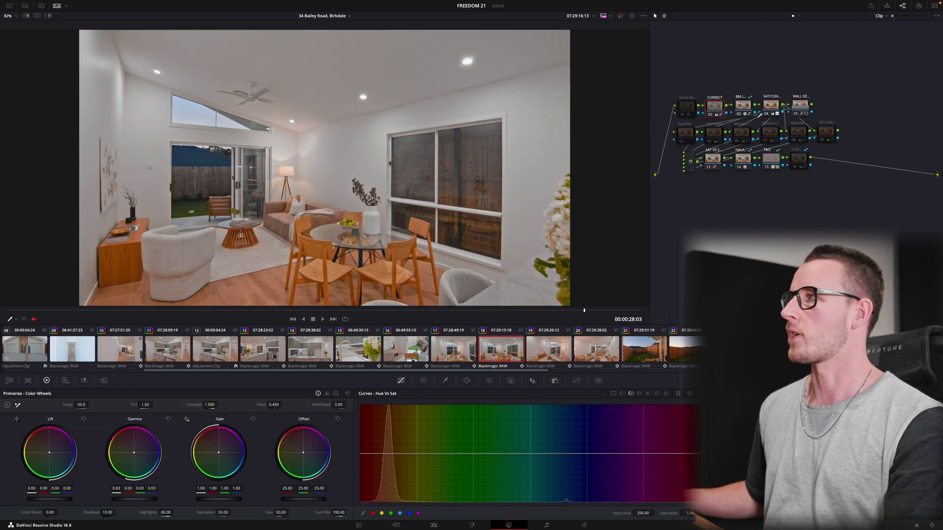
pyautogui.click(772, 104)
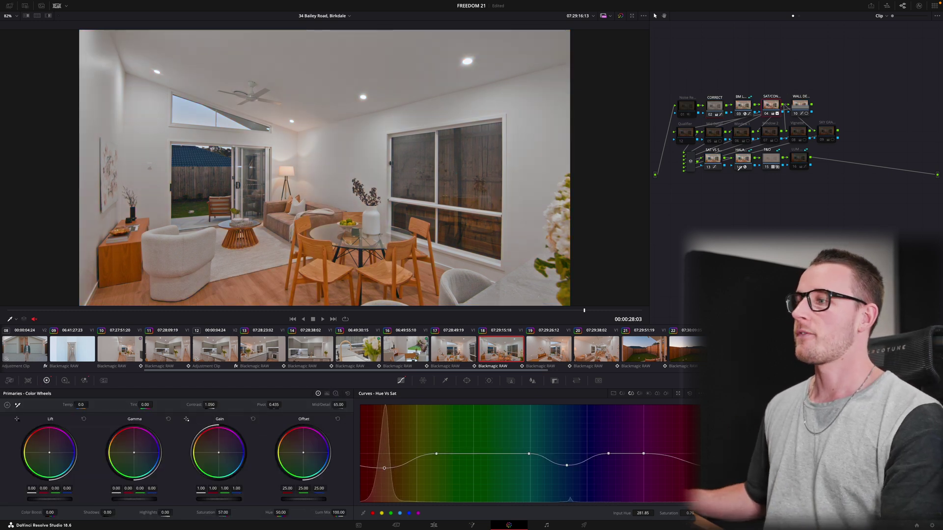
pyautogui.rightClick(385, 470)
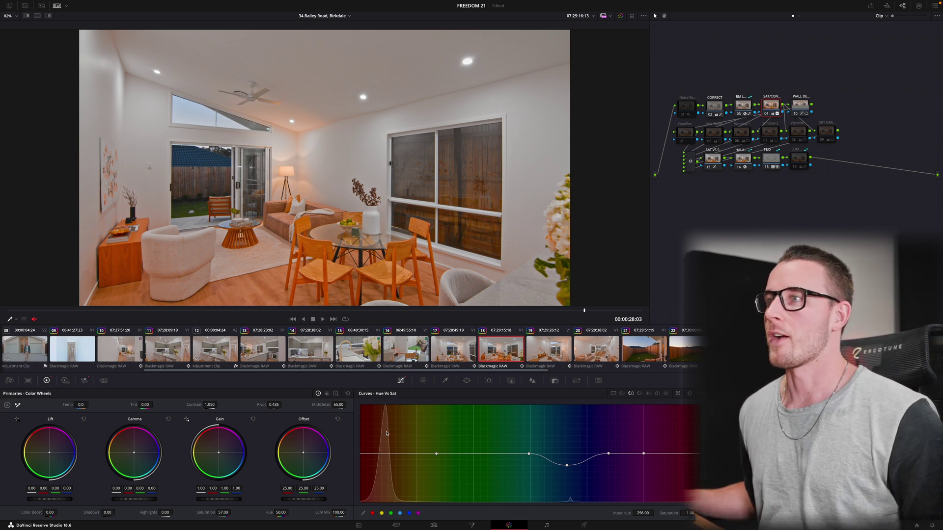
pyautogui.hotkey('ctrl', 'z')
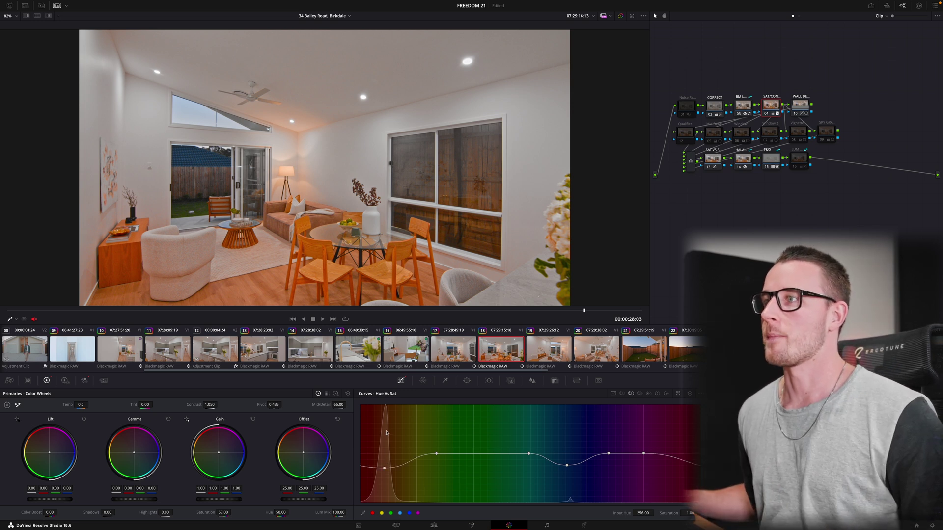
pyautogui.click(798, 105)
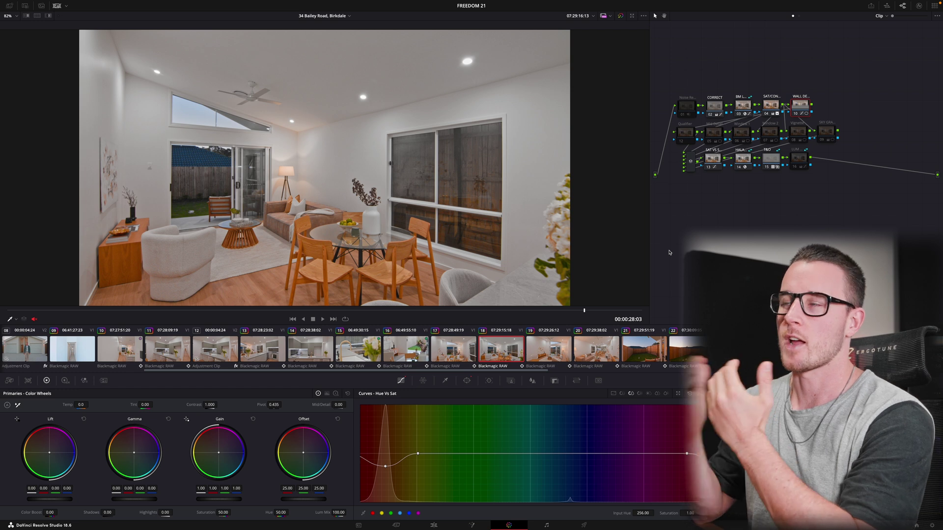
# Step: Check the CORRECT node's settings, then step through the room clips to kitchen clip 14
pyautogui.click(715, 106)
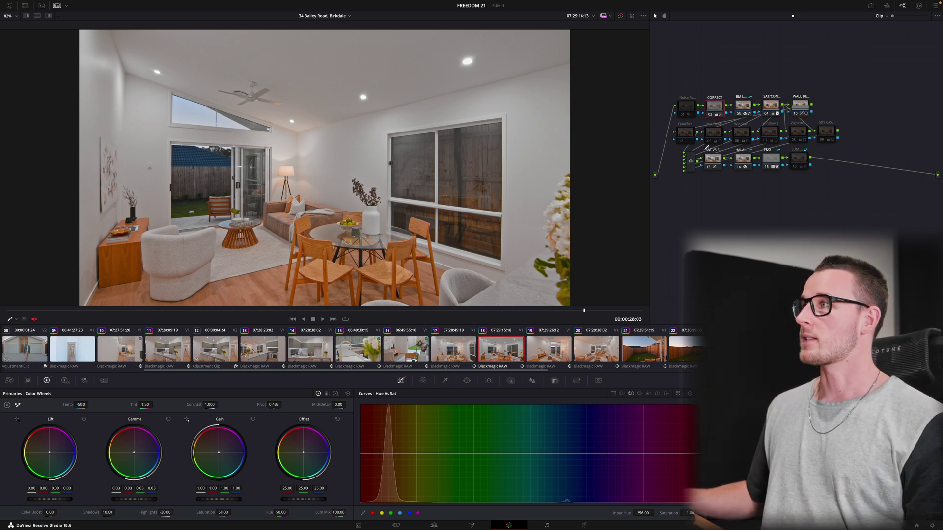
pyautogui.click(532, 366)
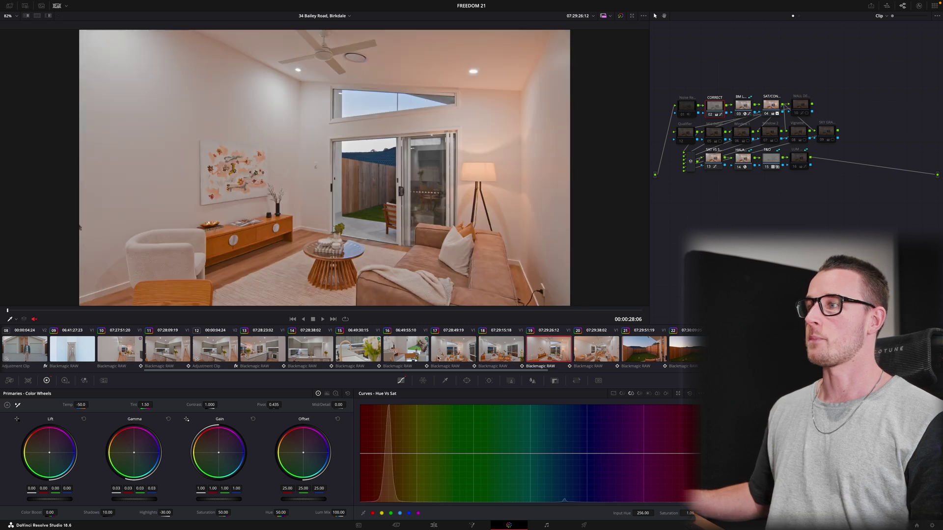
pyautogui.click(452, 349)
pyautogui.click(358, 349)
pyautogui.click(317, 352)
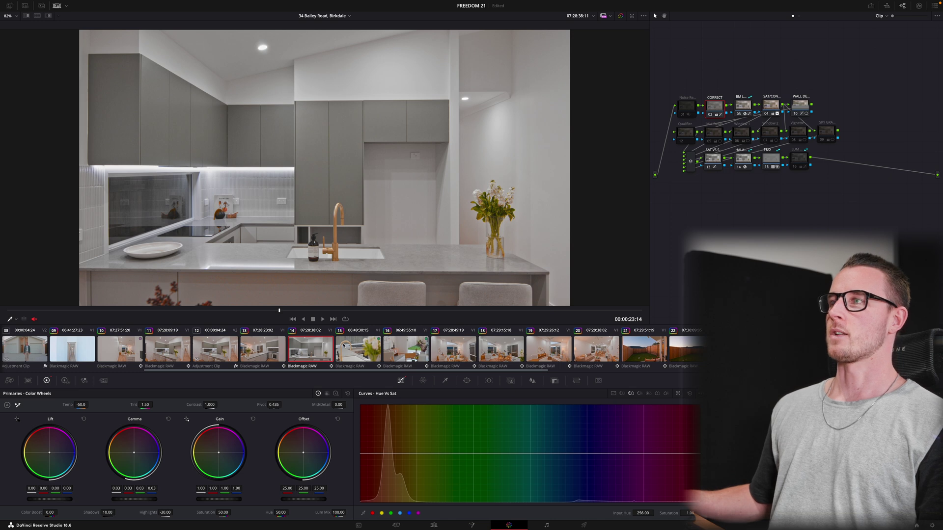
# Step: View kitchen-and-hallway clip 11, play it, and bypass the WALL DESAT node with Ctrl+D
pyautogui.click(218, 350)
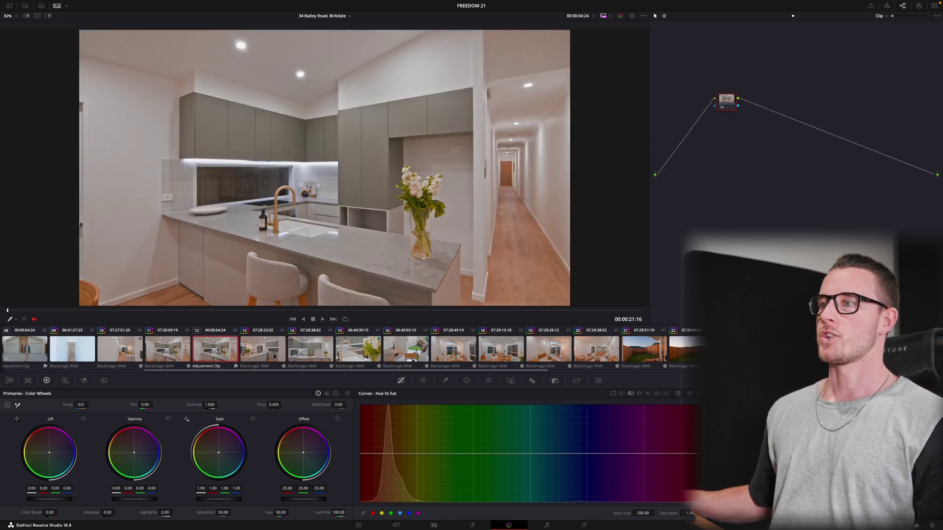
pyautogui.click(185, 350)
pyautogui.click(215, 350)
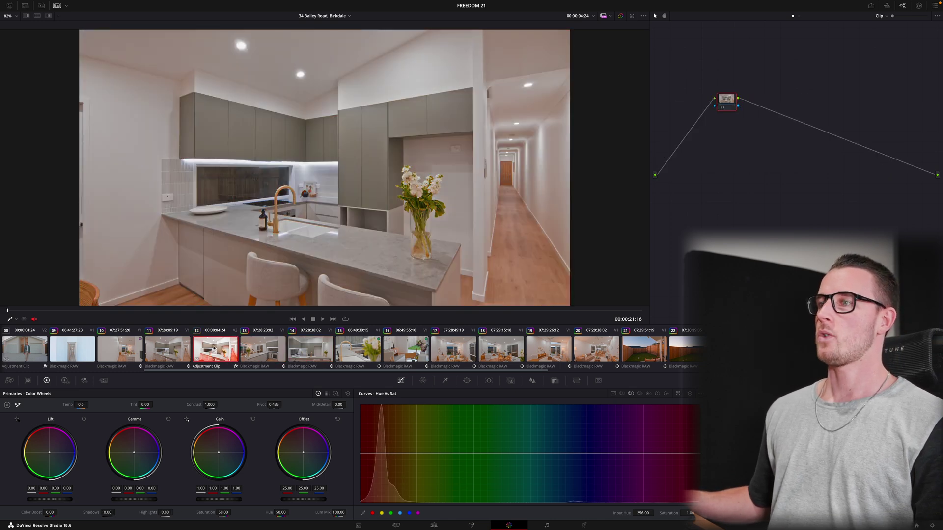
pyautogui.click(185, 349)
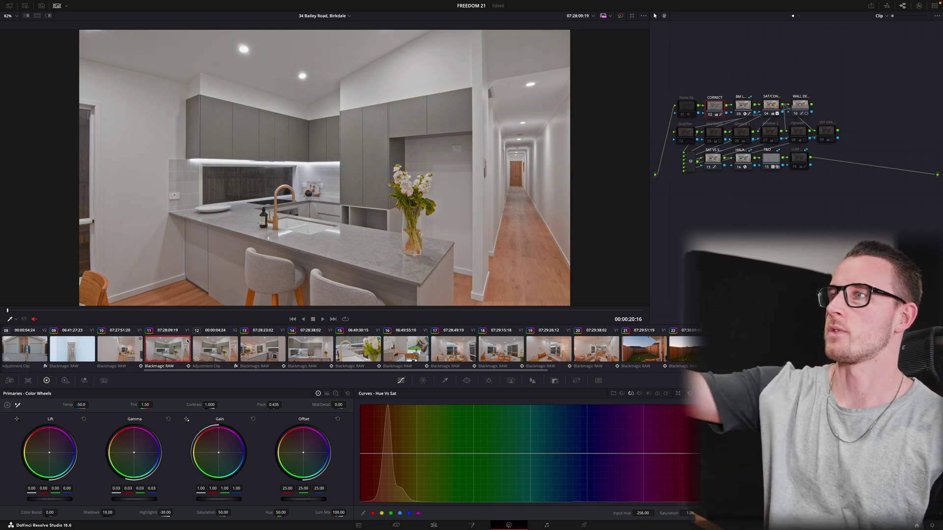
pyautogui.press('space')
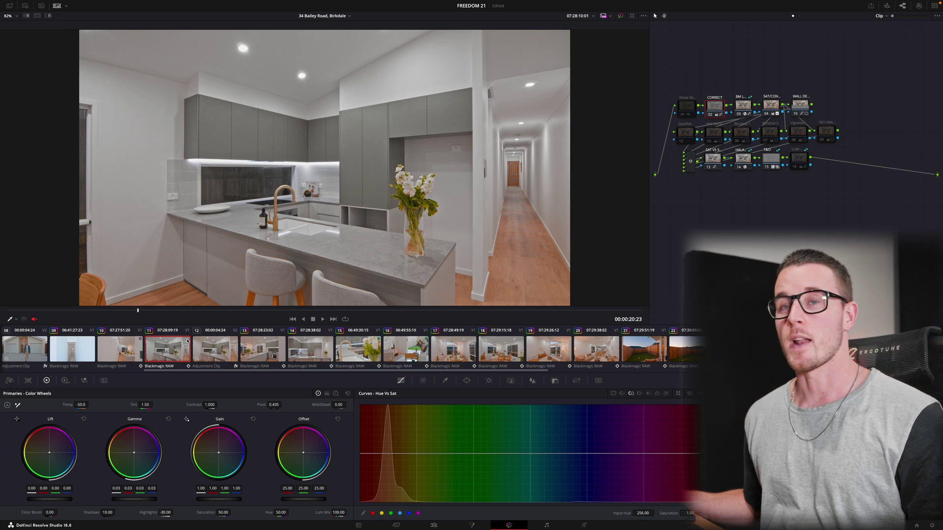
pyautogui.hotkey('ctrl', 'd')
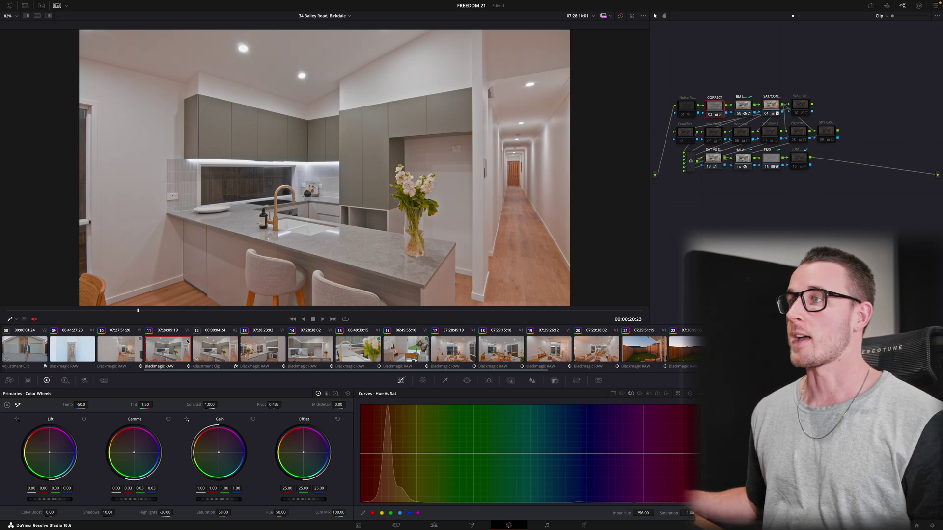
# Step: Step through clips 17 and 19, then settle on living and dining room clip 18
pyautogui.click(462, 351)
pyautogui.click(546, 361)
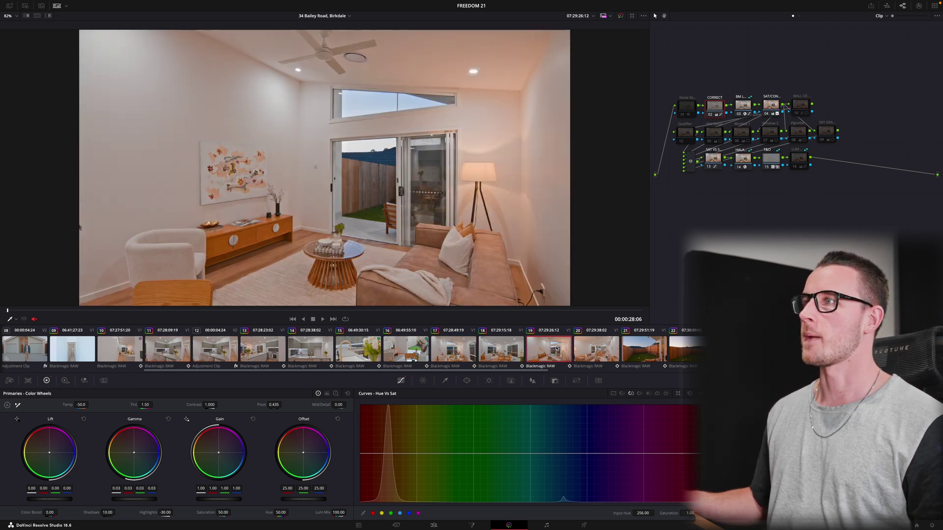
pyautogui.click(497, 339)
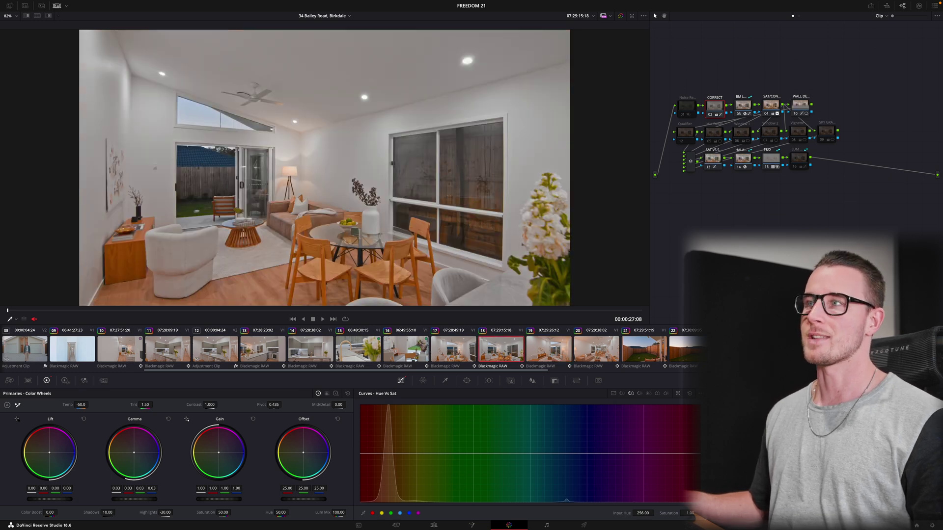